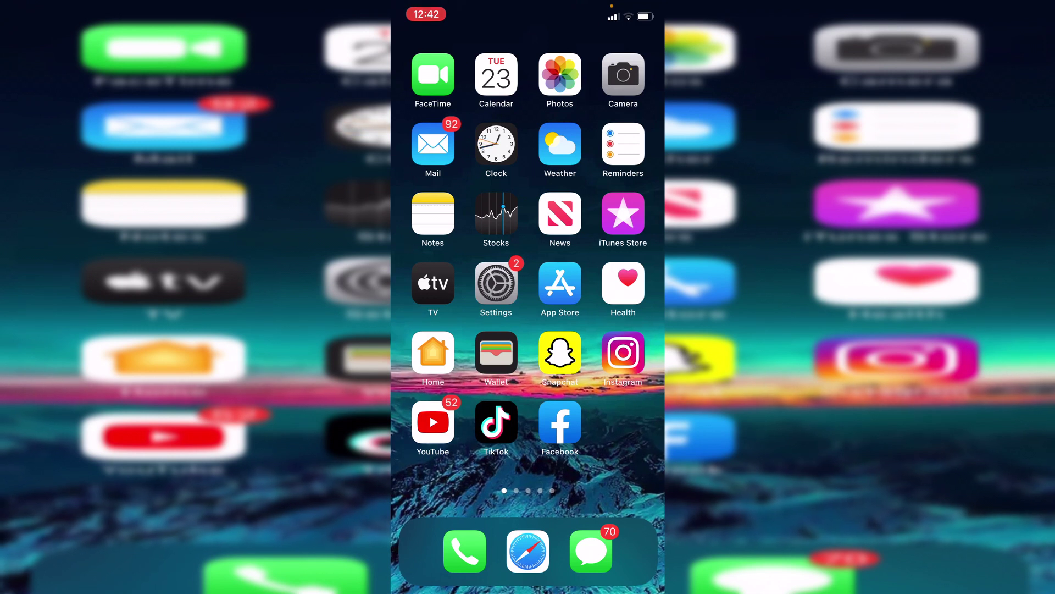
Step: Launch Facebook and go from the main menu to the Settings & privacy page
left_click(560, 423)
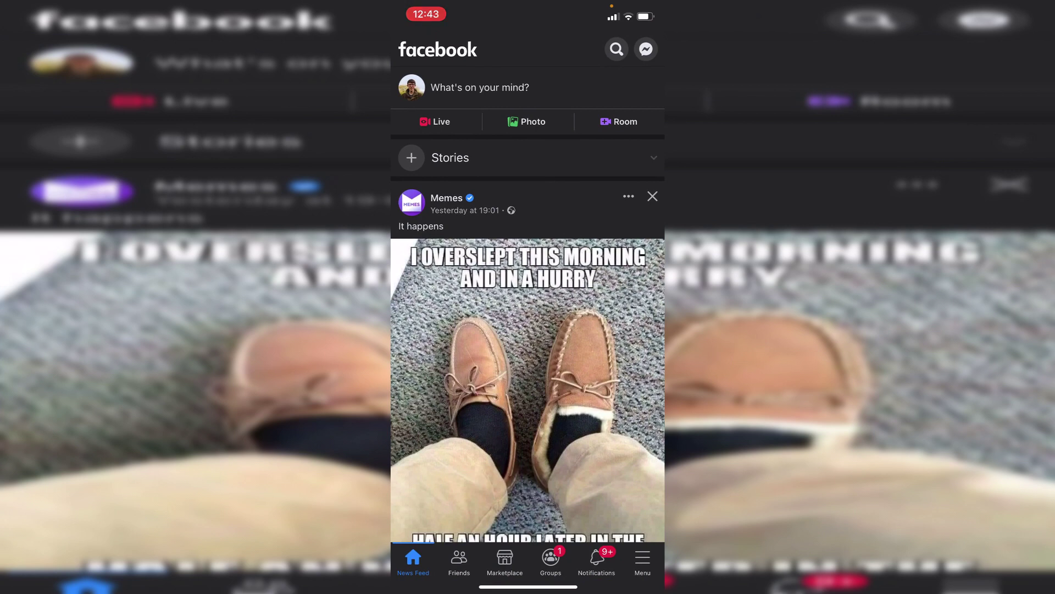
left_click(643, 559)
scroll(528, 330, "down", 5)
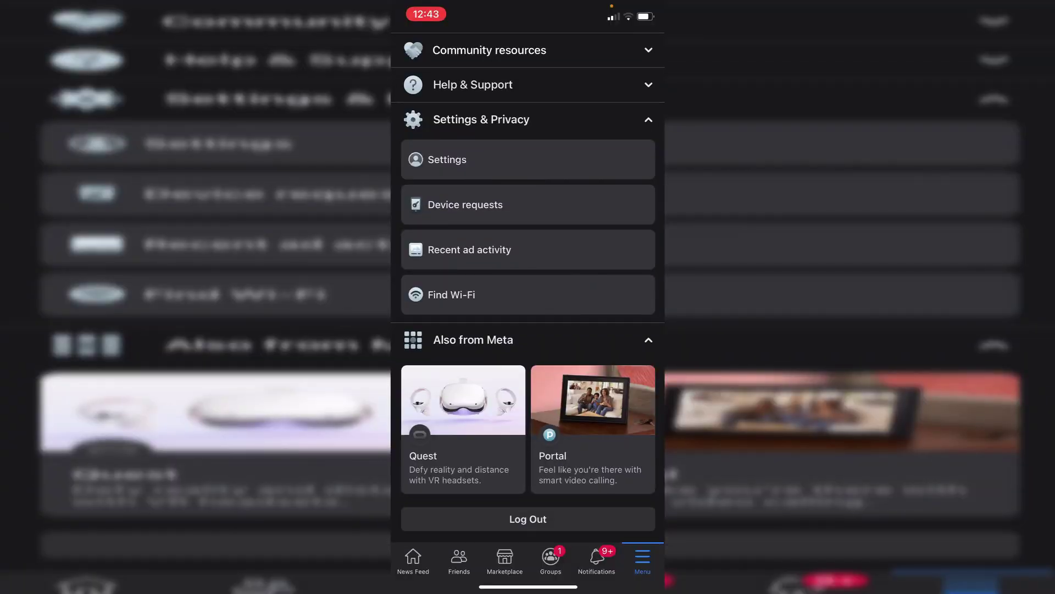
left_click(528, 159)
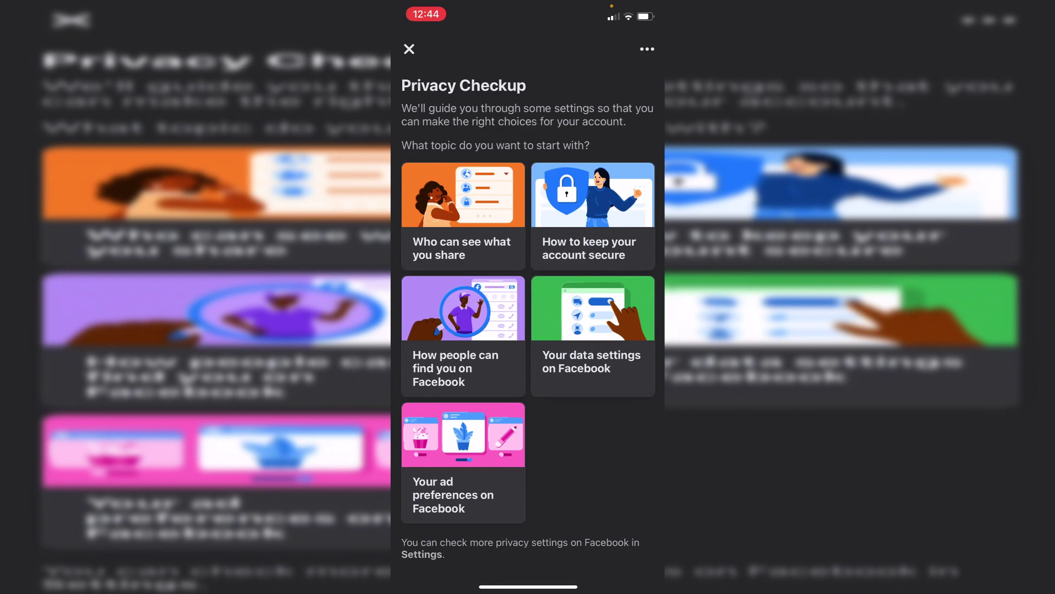
Step: Start the 'Who can see what you share' Privacy Checkup topic
left_click(463, 213)
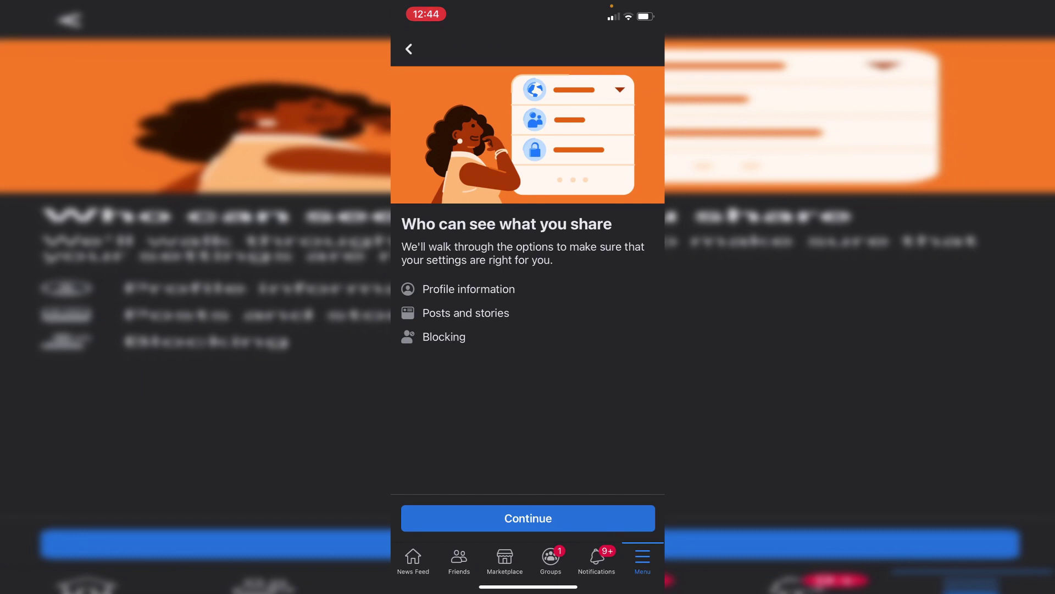
left_click(529, 518)
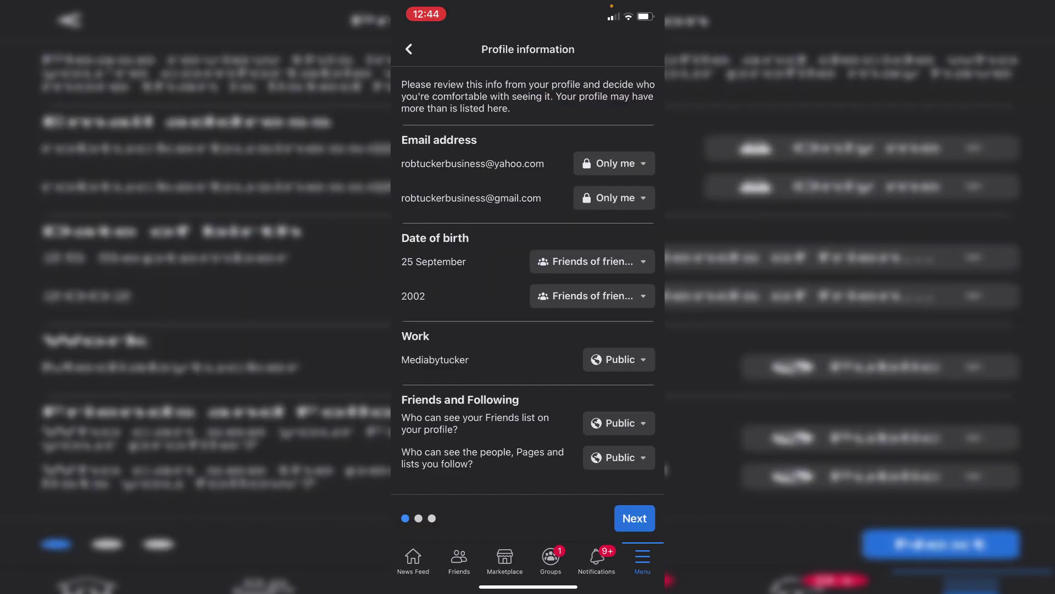
left_click(592, 261)
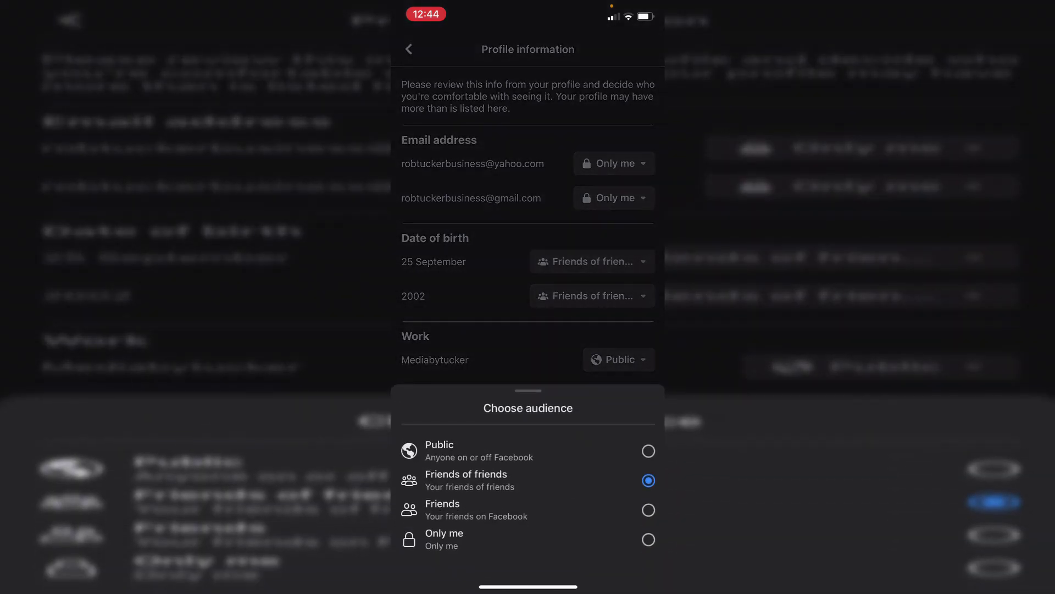
left_click(528, 558)
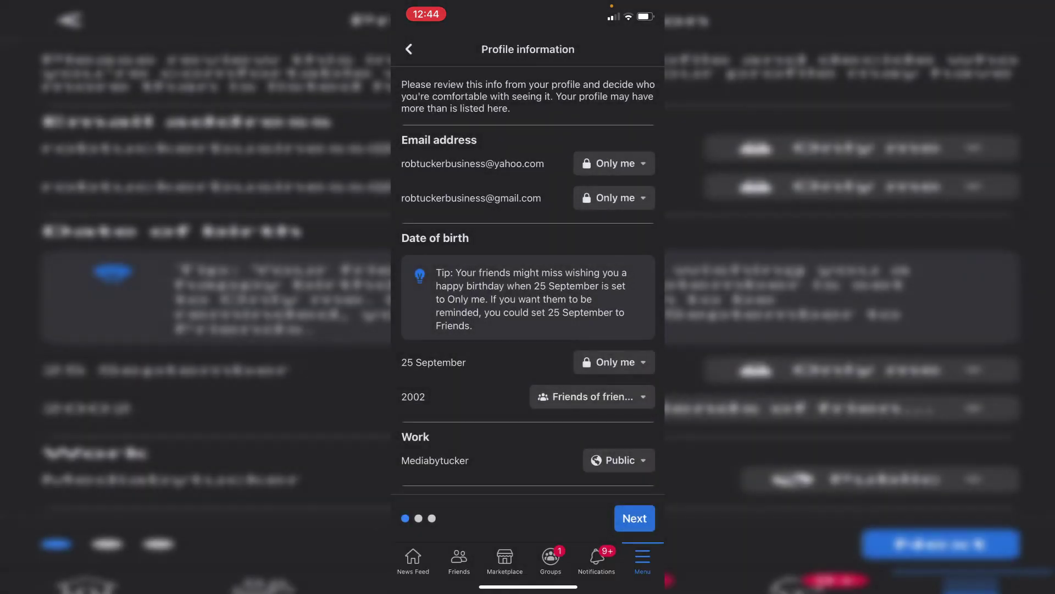
left_click(593, 396)
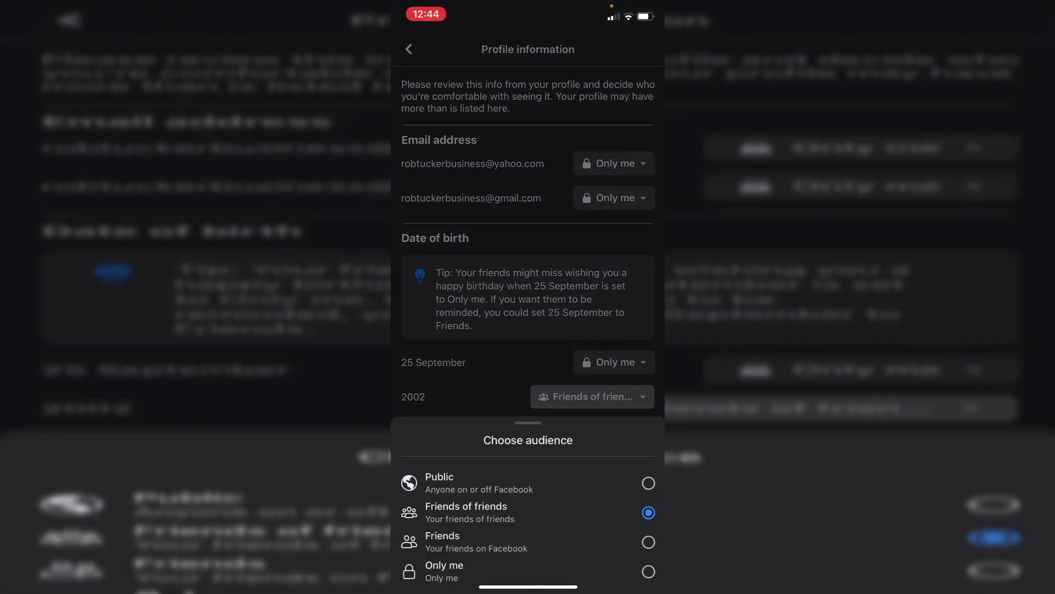
left_click(528, 559)
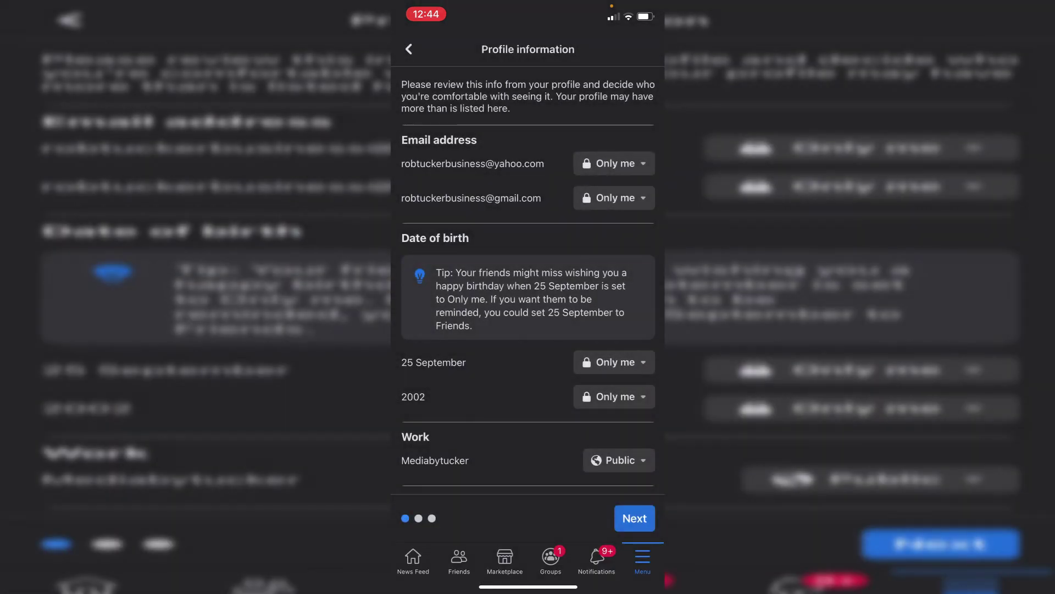
left_click(618, 460)
left_click(528, 539)
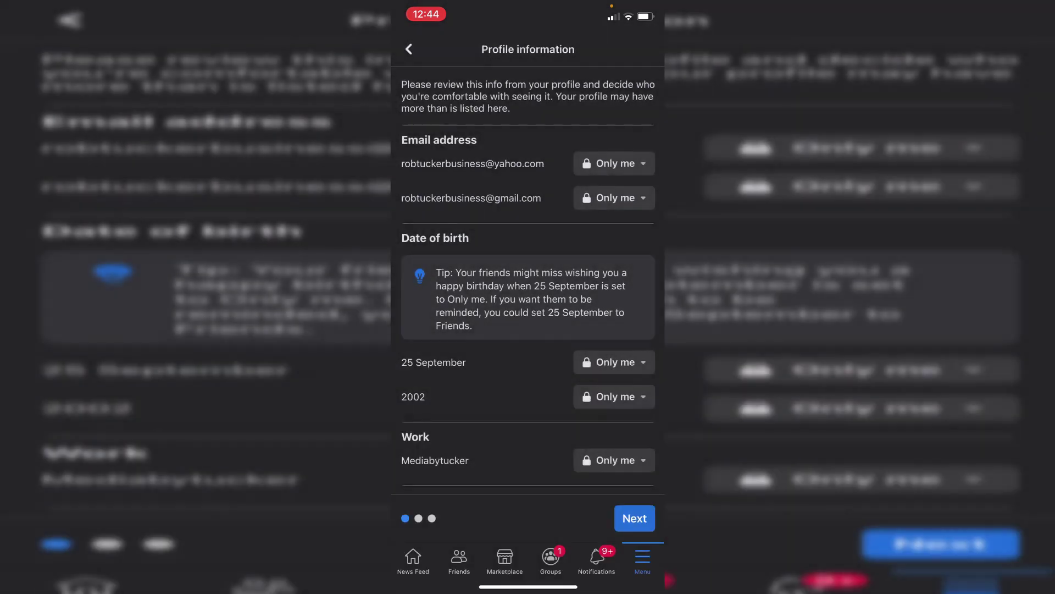
scroll(528, 297, "down", 3)
scroll(528, 297, "up", 1)
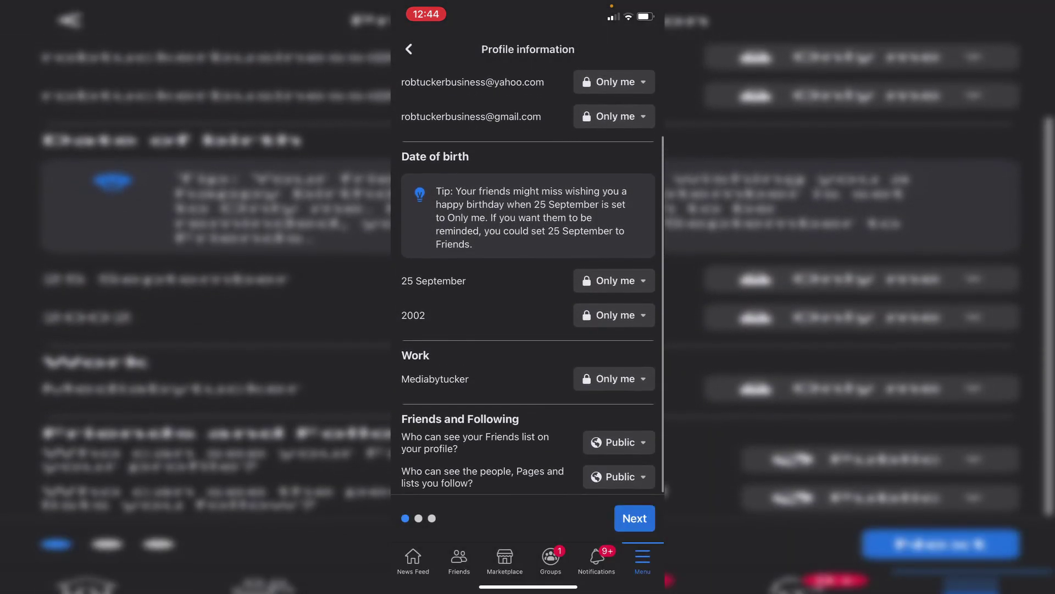
Step: Set the Friends list to Only me and return to the Privacy Checkup topics
left_click(619, 442)
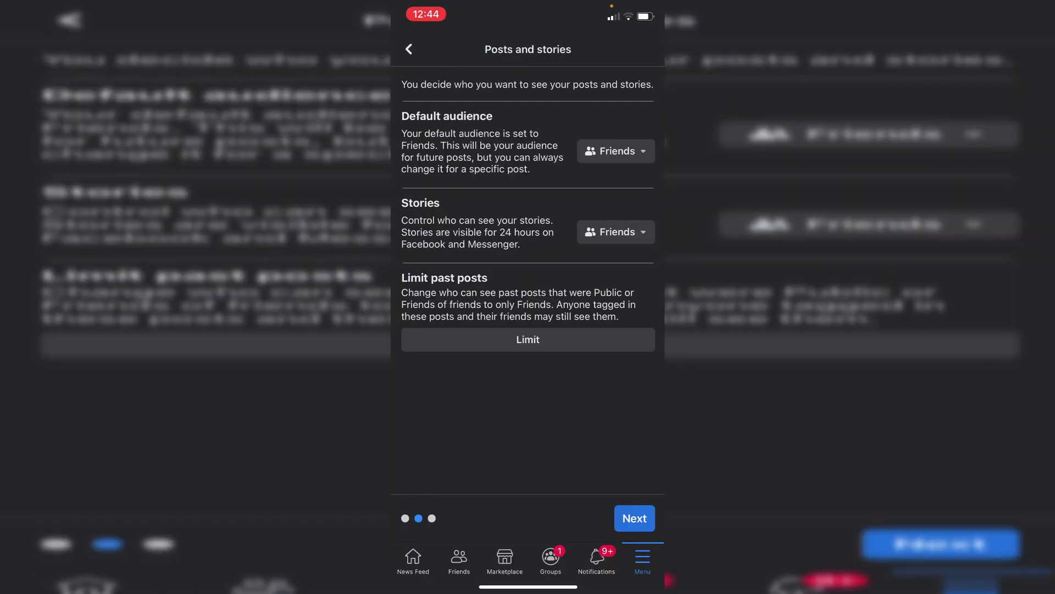
left_click(615, 151)
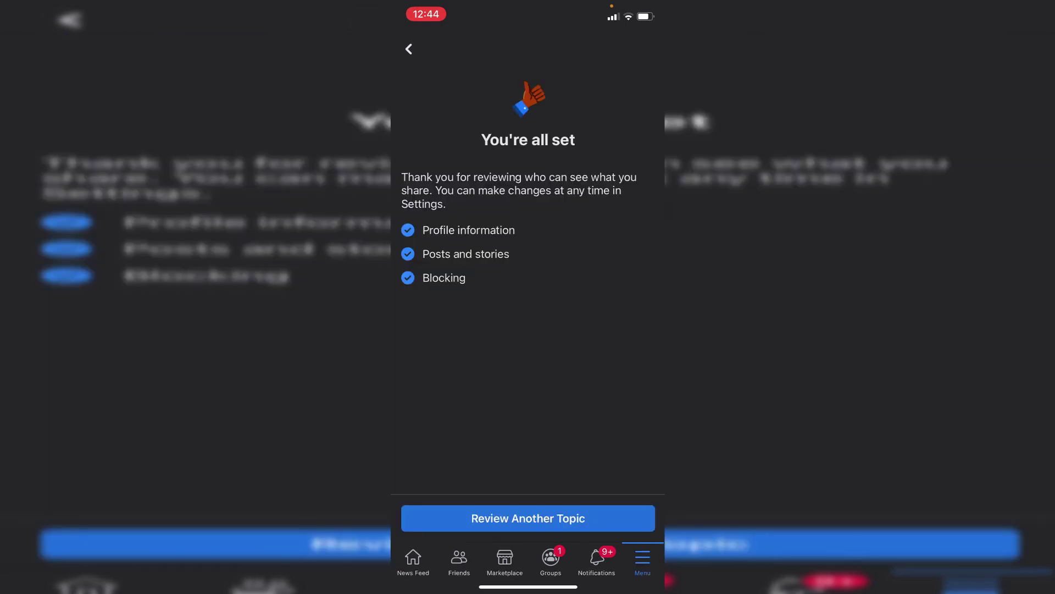
left_click(408, 49)
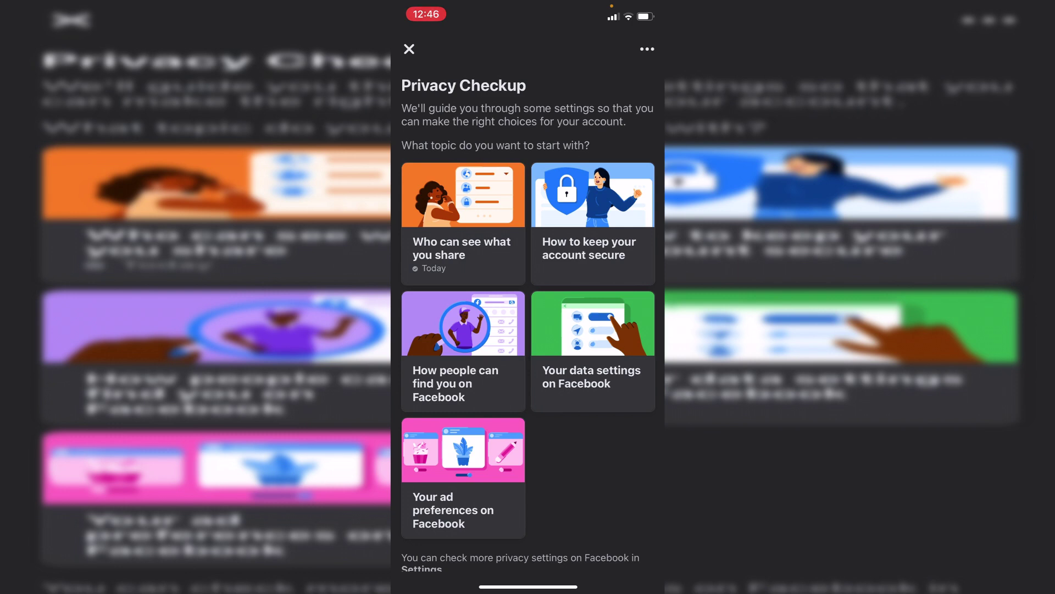
Step: In 'How people can find you', limit email address lookup to Only me
left_click(463, 350)
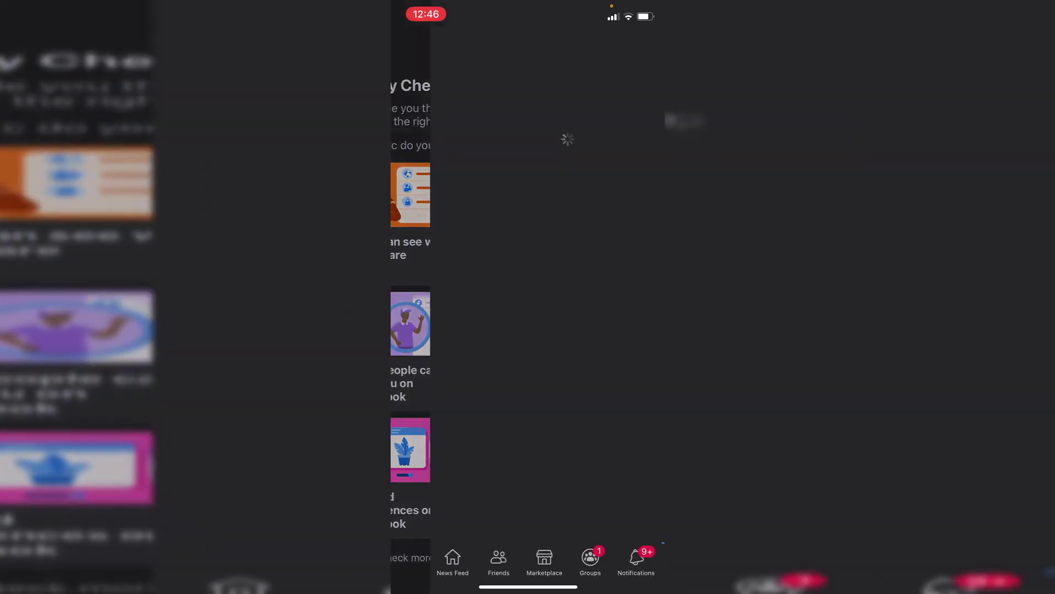
left_click(528, 518)
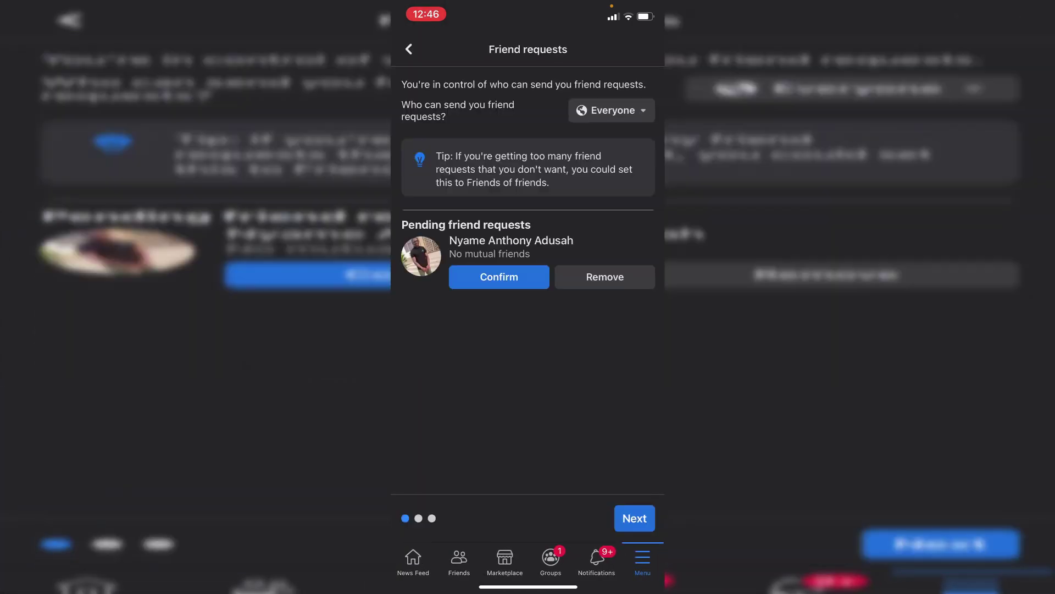
left_click(634, 518)
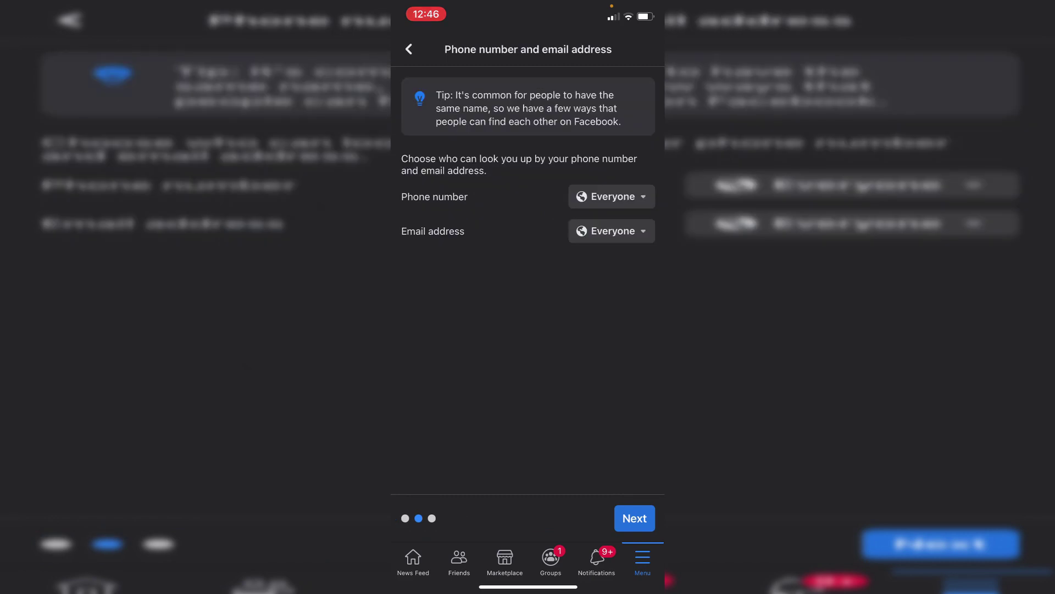
left_click(611, 230)
left_click(528, 550)
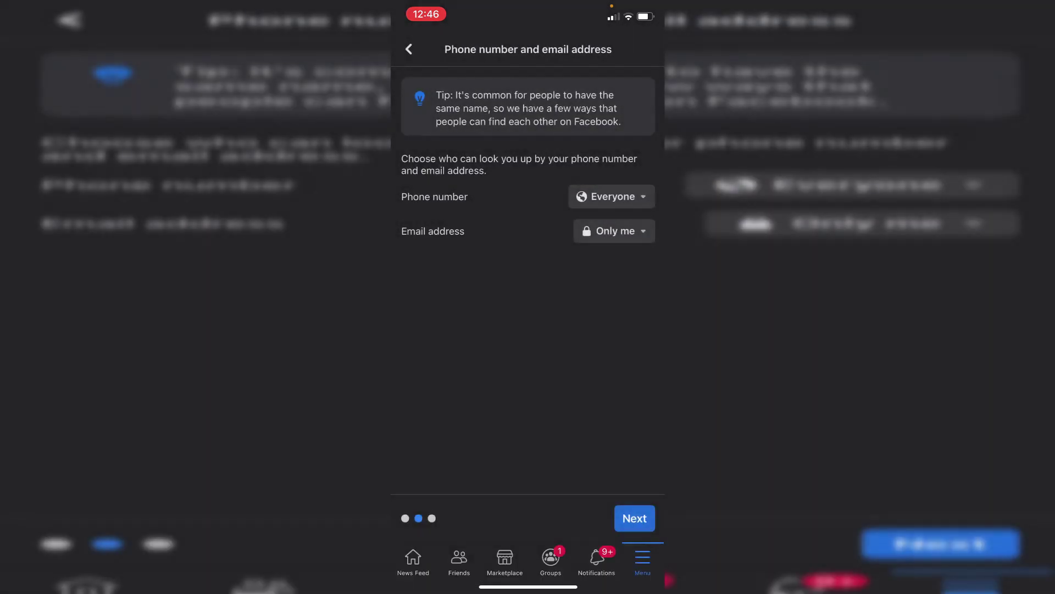
left_click(634, 518)
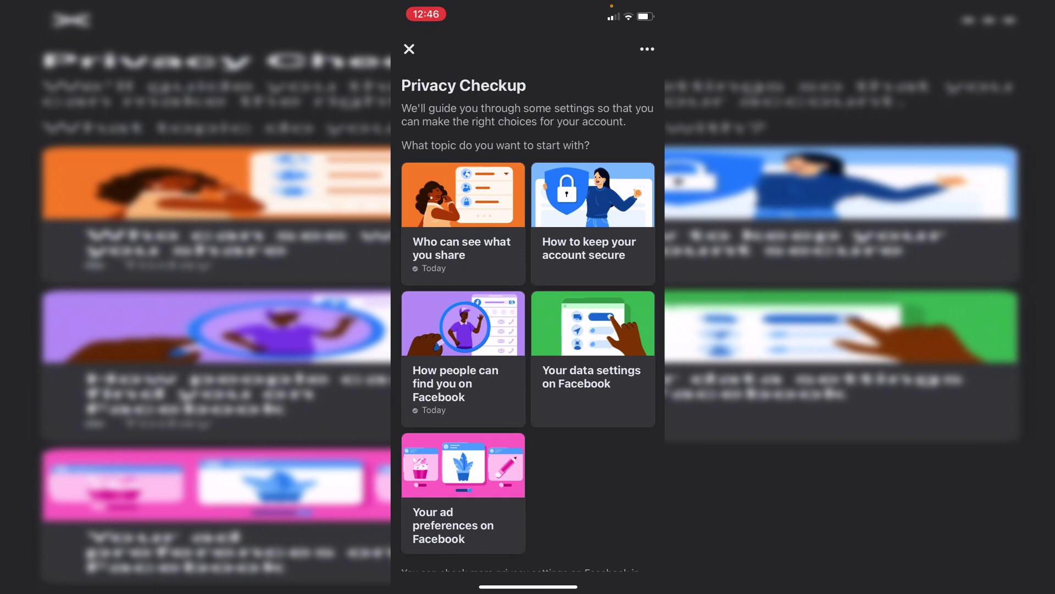